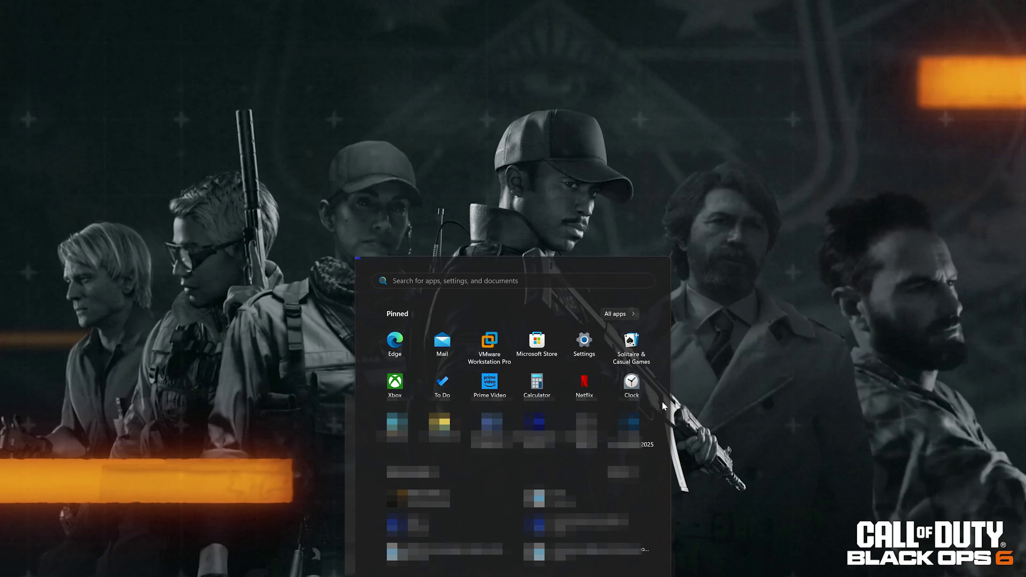
Open GeForce Experience, show the details of the first Call of Duty: Black Ops 6 entry and launch the game
type("GEFORCE")
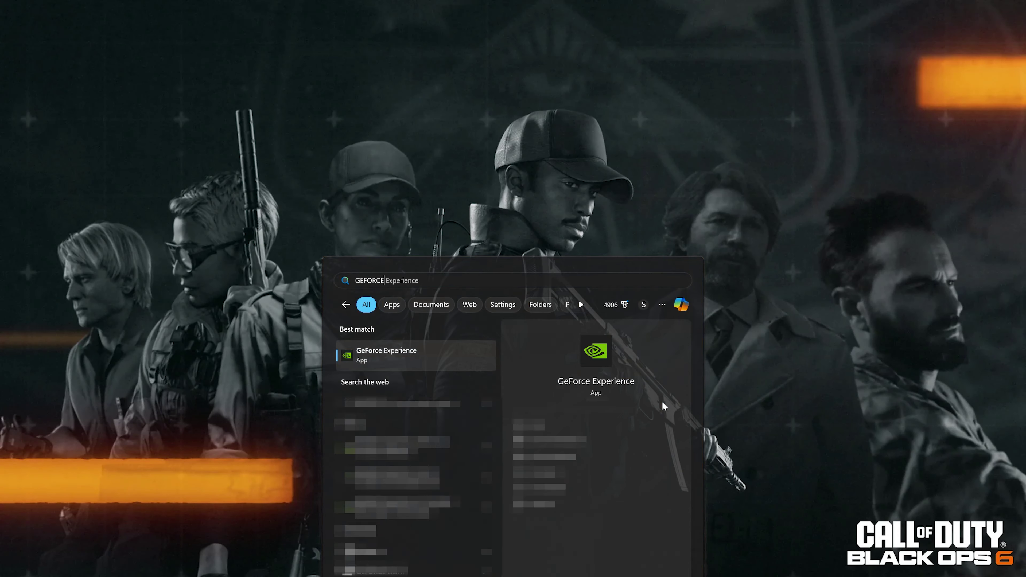
left_click(435, 357)
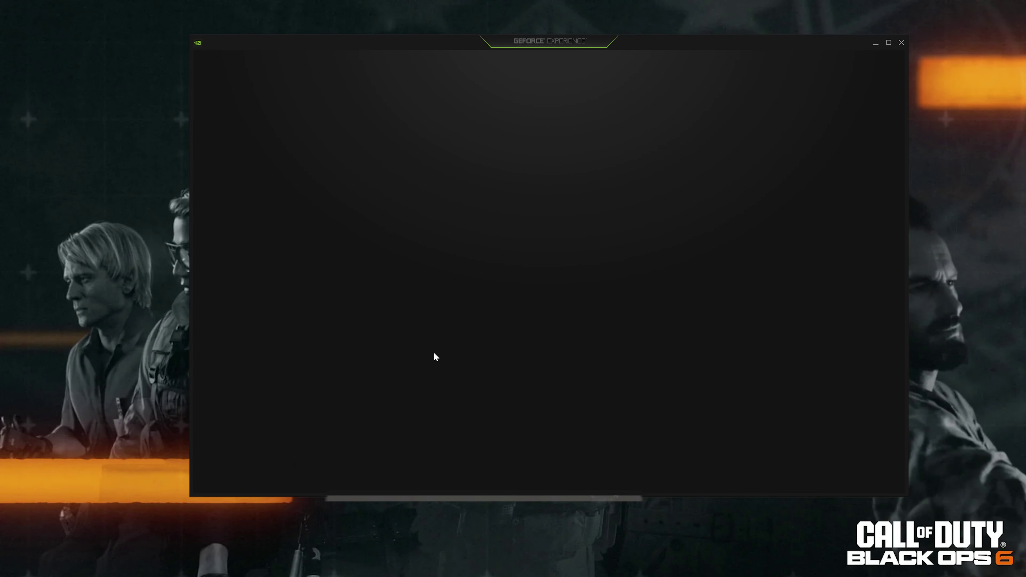
mouse_move(559, 129)
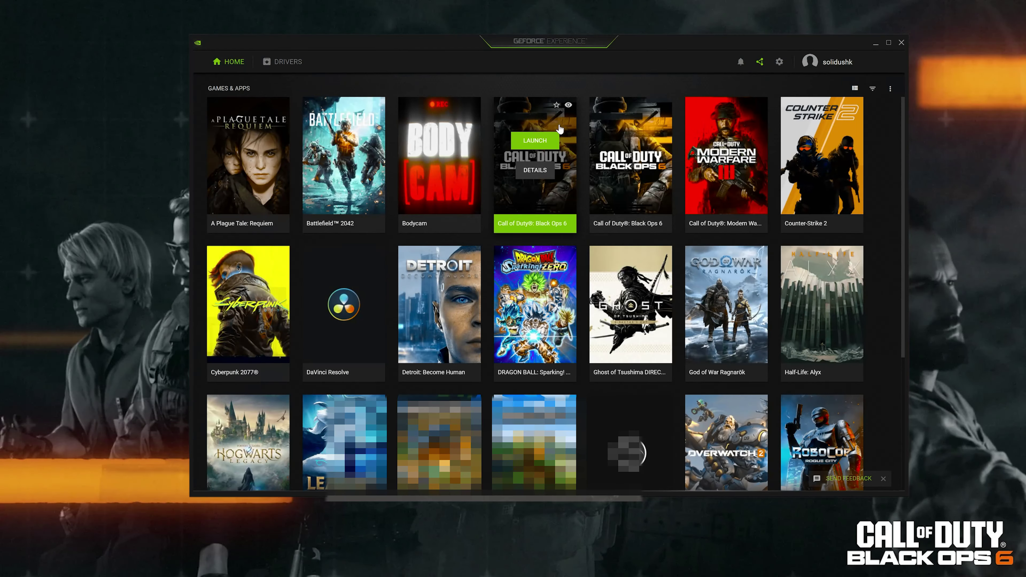
left_click(548, 168)
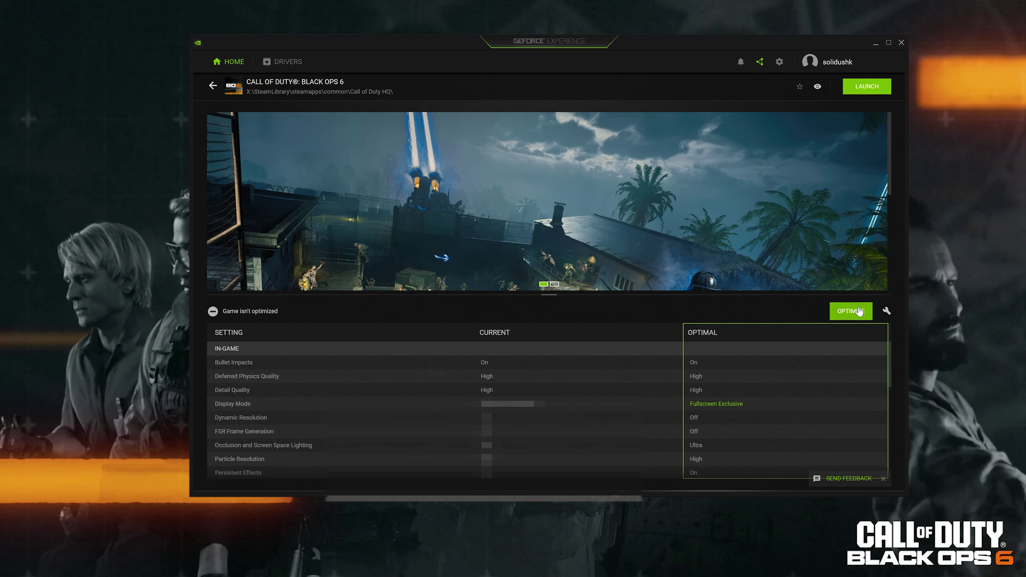
left_click(869, 92)
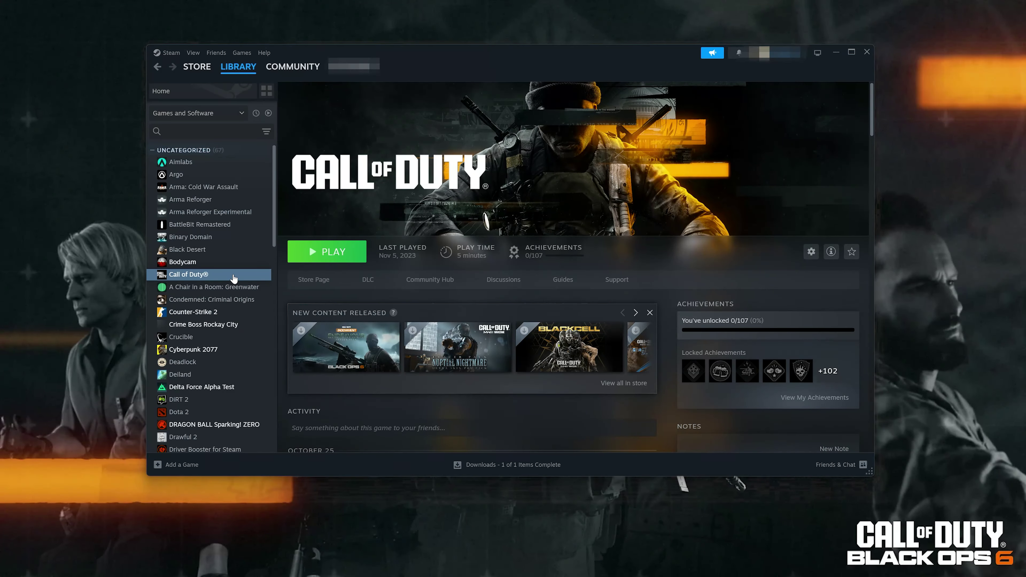
Verify the integrity of Call of Duty's installed files in Steam and close the game's properties
right_click(234, 278)
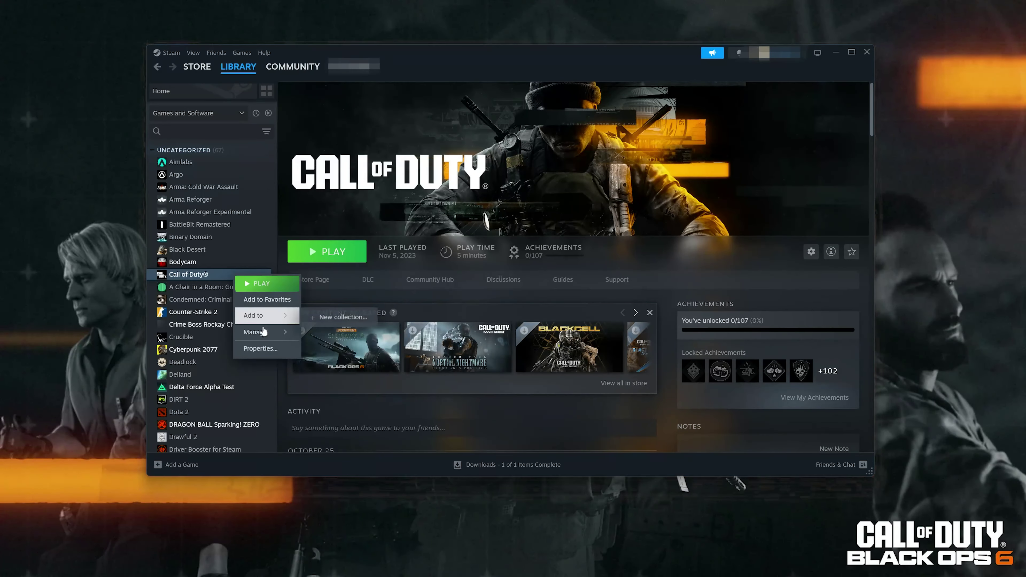
left_click(259, 349)
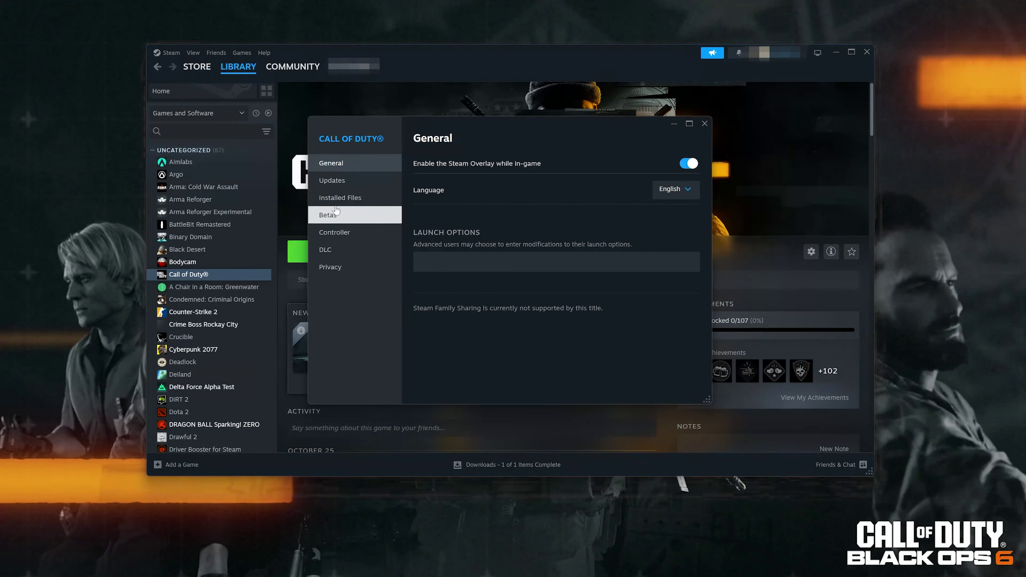
left_click(367, 201)
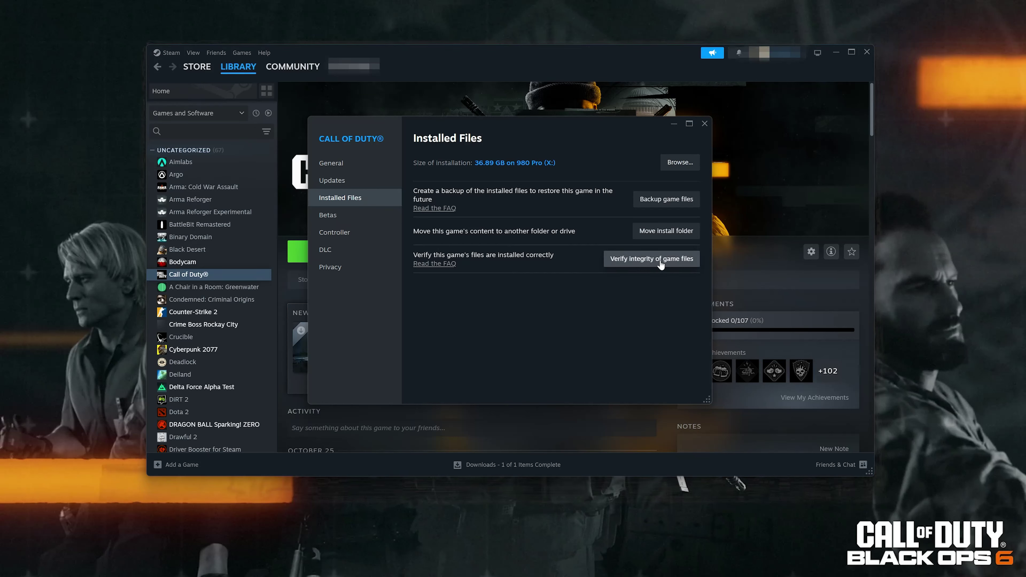
left_click(650, 260)
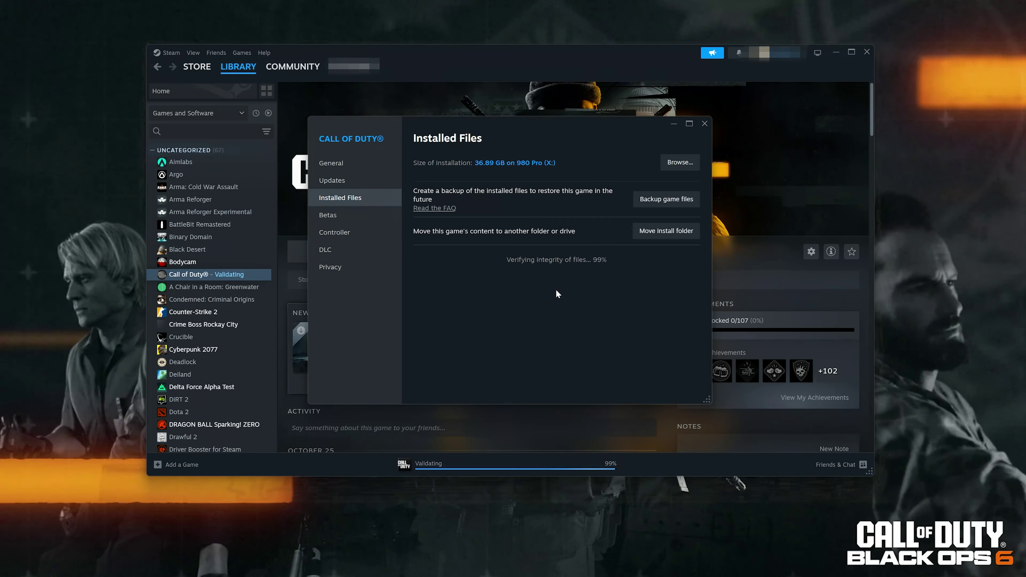
left_click(705, 131)
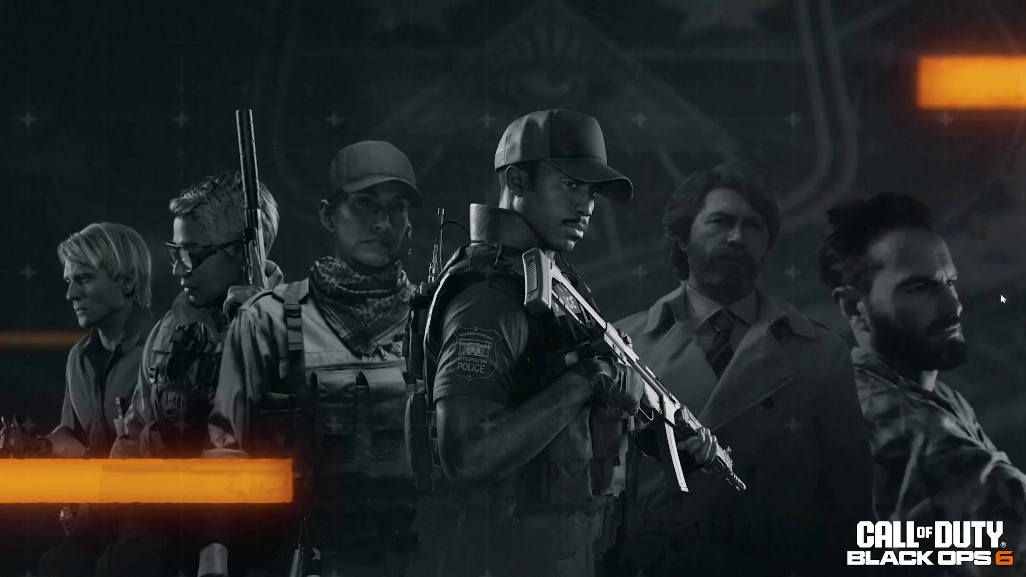
Open Device Manager with devmgmt.msc and select the NVIDIA GeForce RTX 4090 under Display adapters
key("super+r")
type("de")
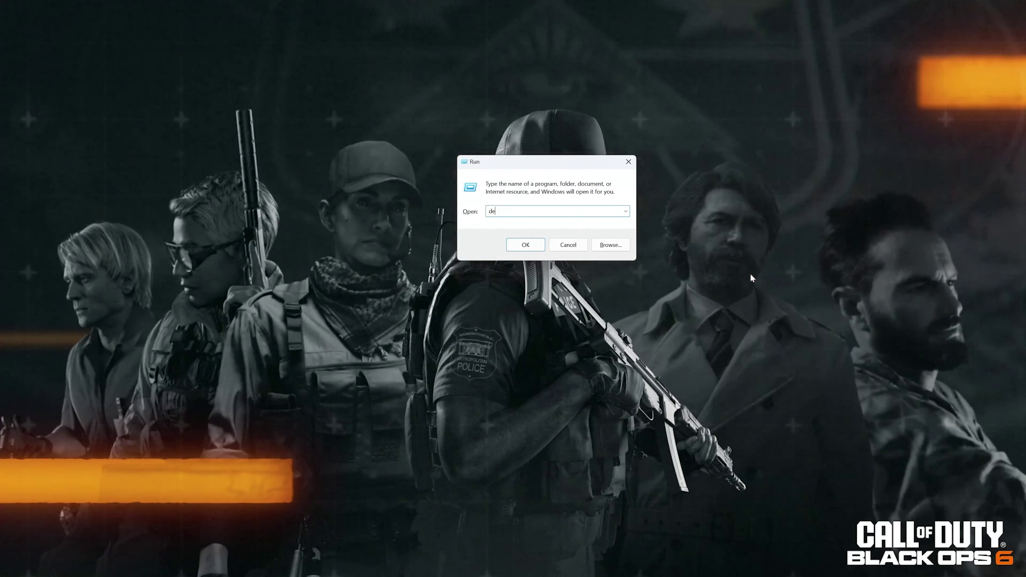
type("vmgmt.msc")
key("Return")
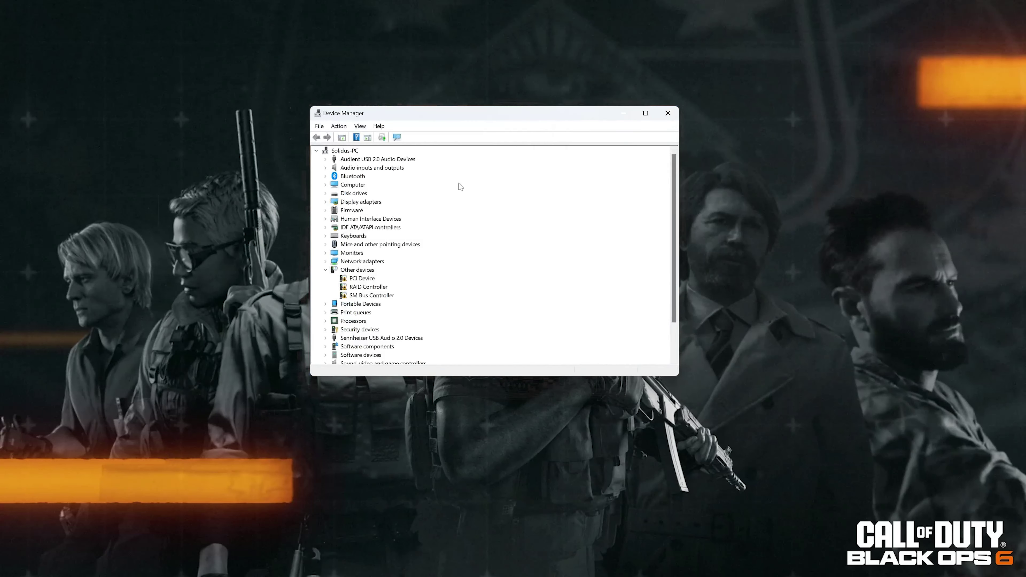
left_click(360, 201)
left_click(325, 202)
left_click(361, 211)
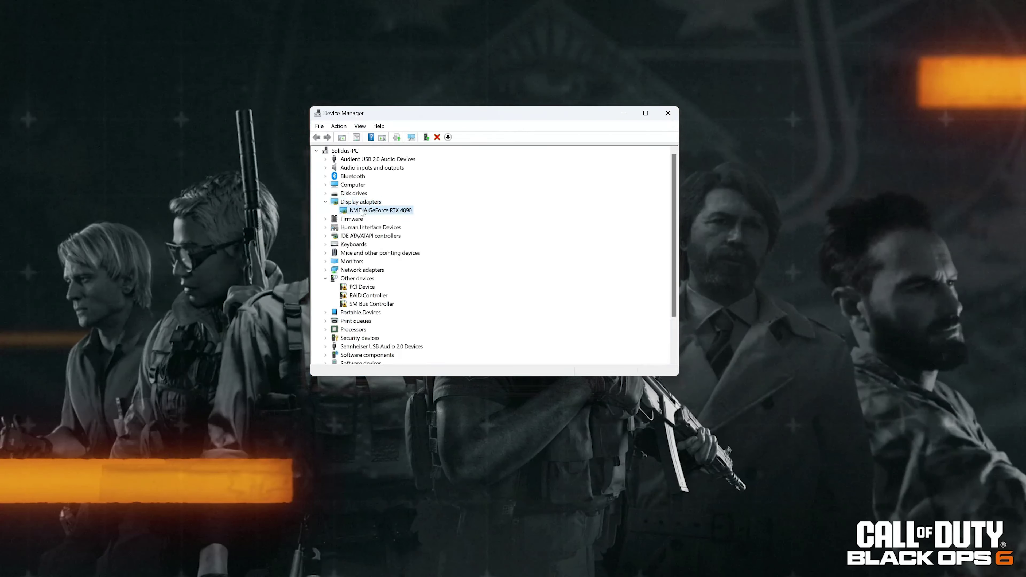
Search automatically for a newer driver from the RTX 4090's driver properties, including updated drivers on Windows Update
right_click(361, 212)
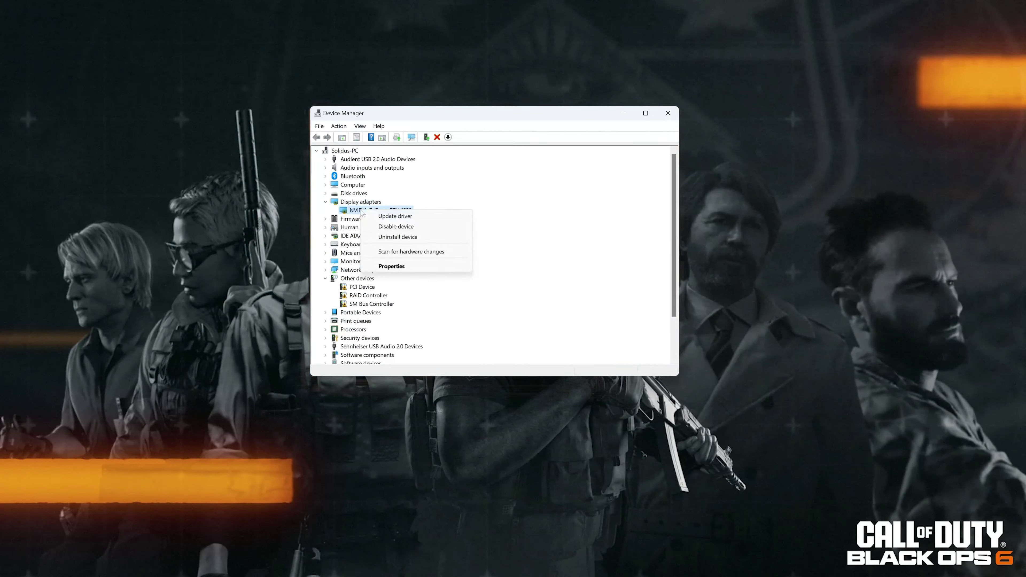
left_click(421, 270)
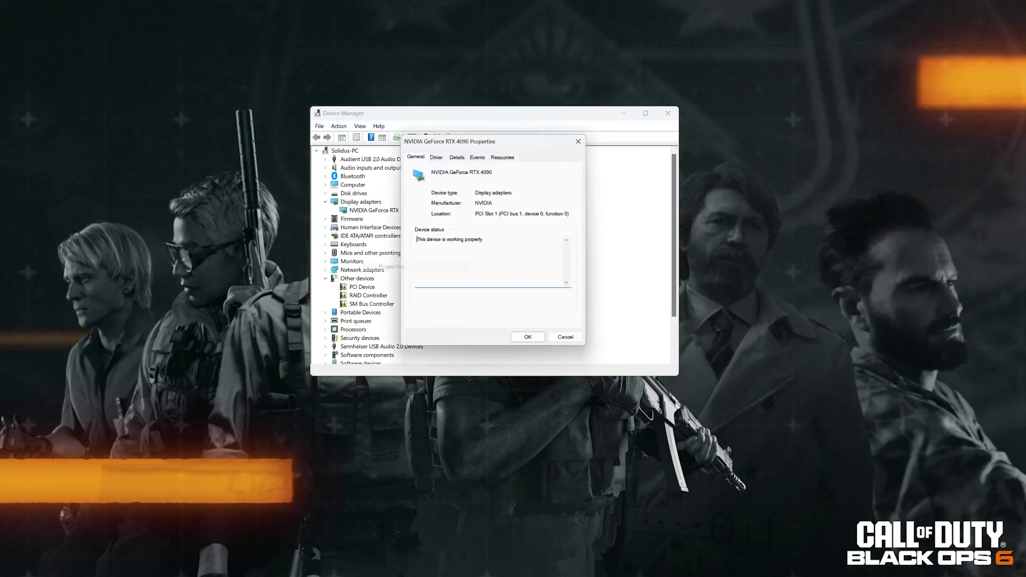
left_click(437, 158)
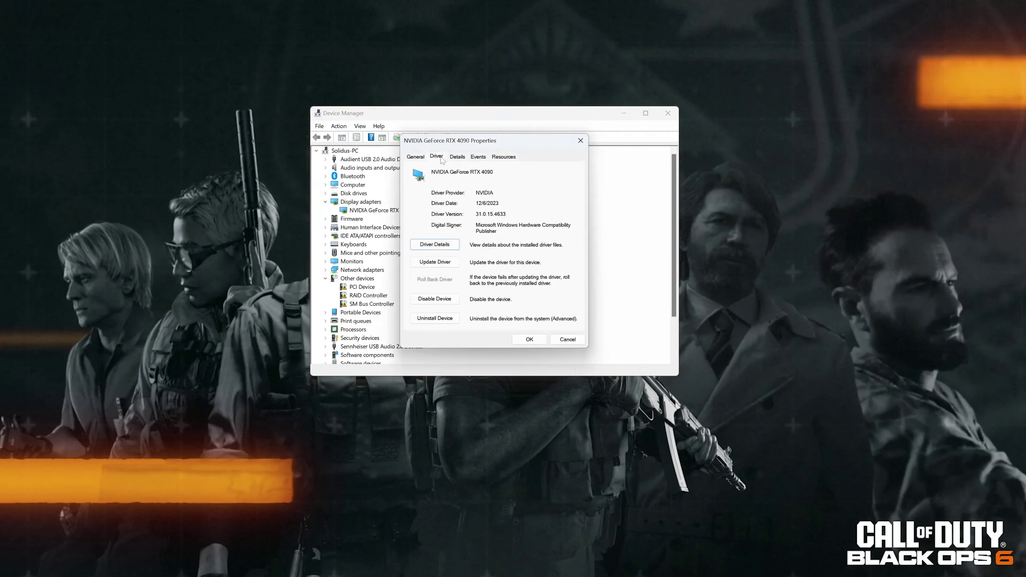
left_click(435, 262)
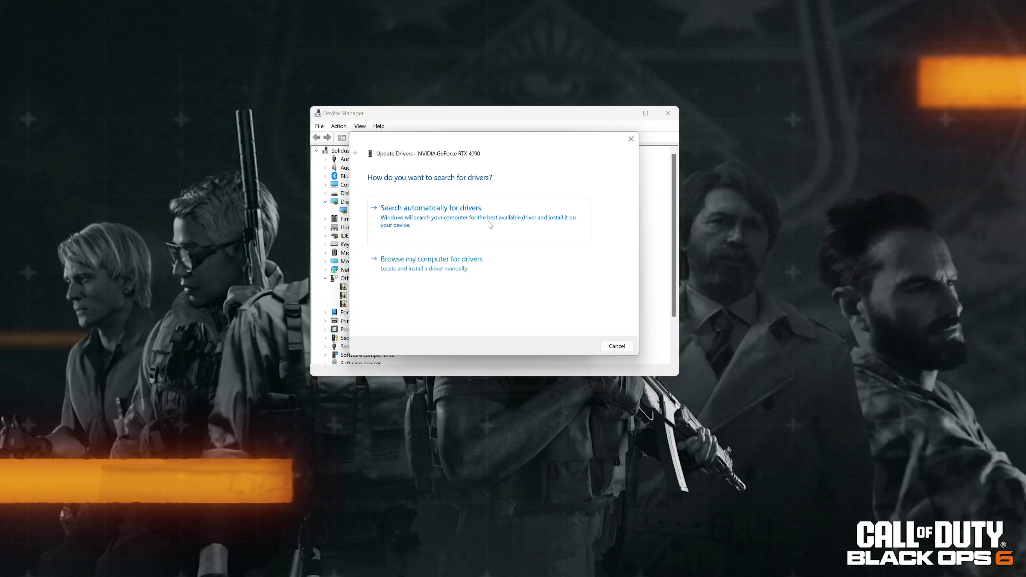
left_click(490, 225)
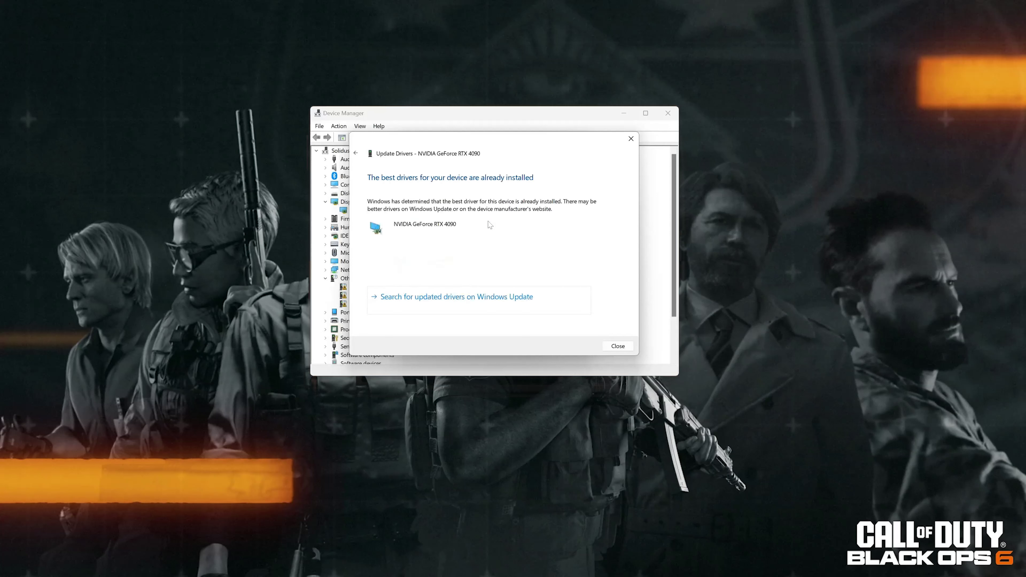
left_click(481, 299)
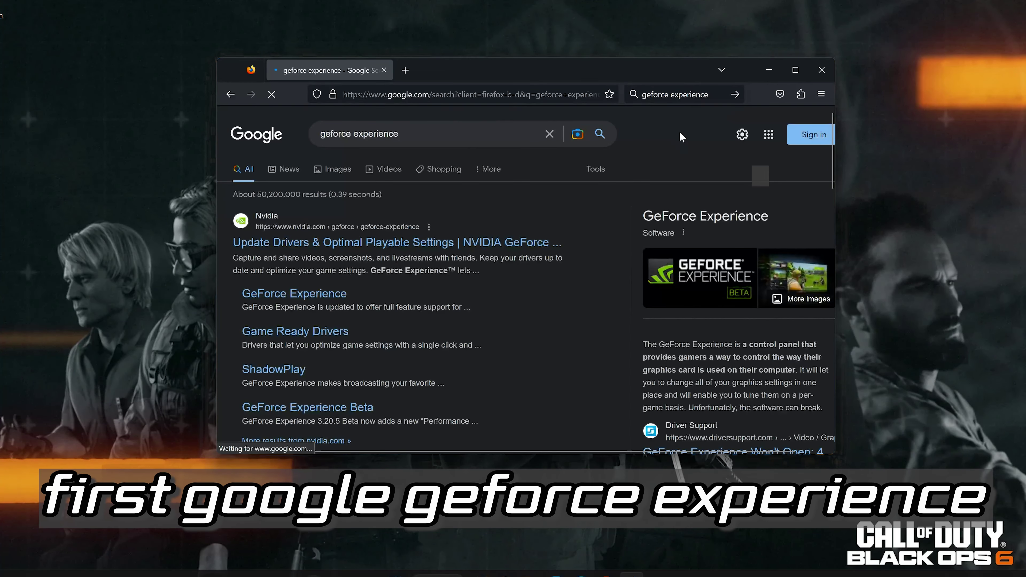
Download GeForce Experience from the NVIDIA result in the browser, run its installer and allow it to make changes
scroll(525, 170, "down", 2)
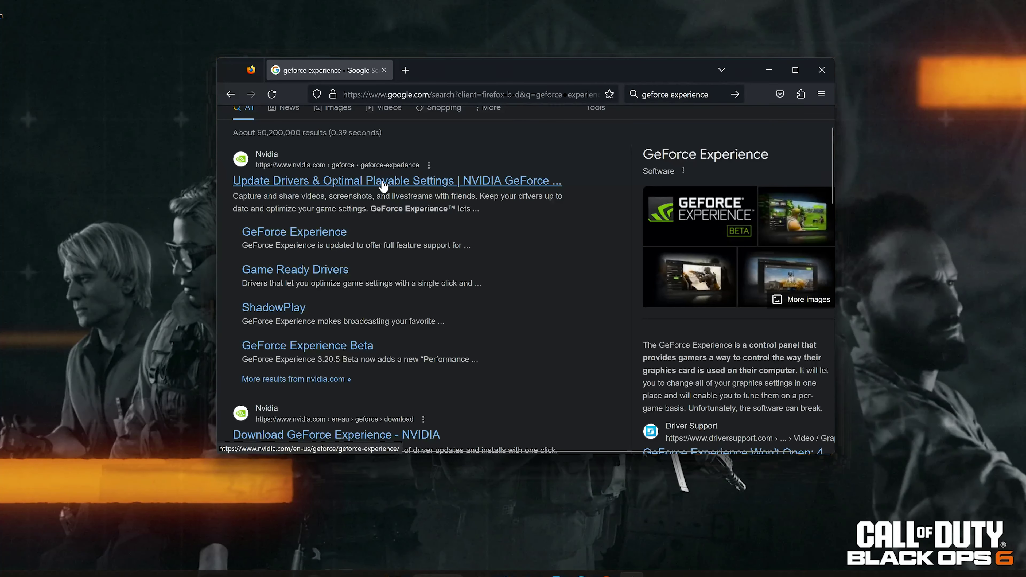
left_click(383, 185)
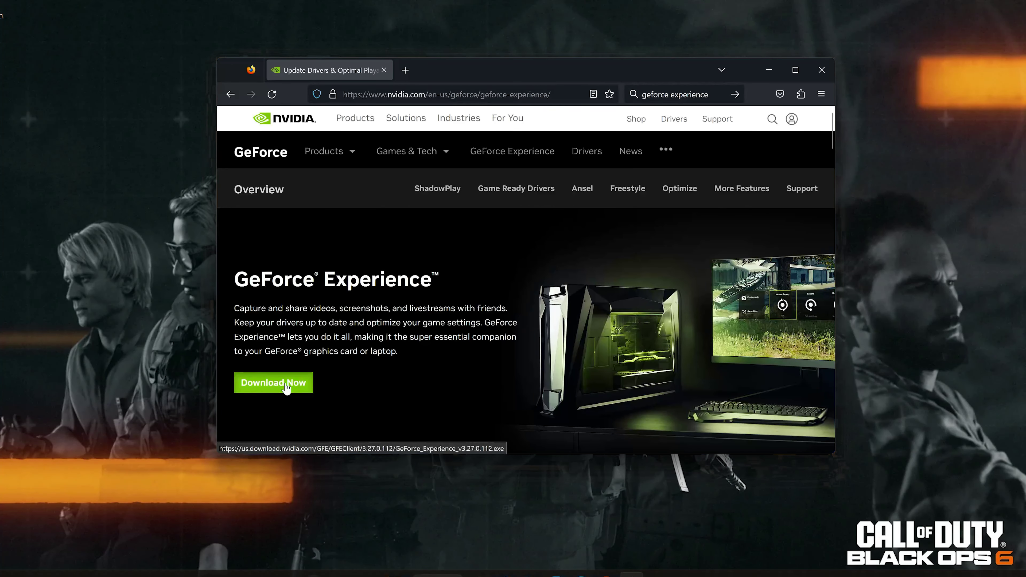
left_click(286, 383)
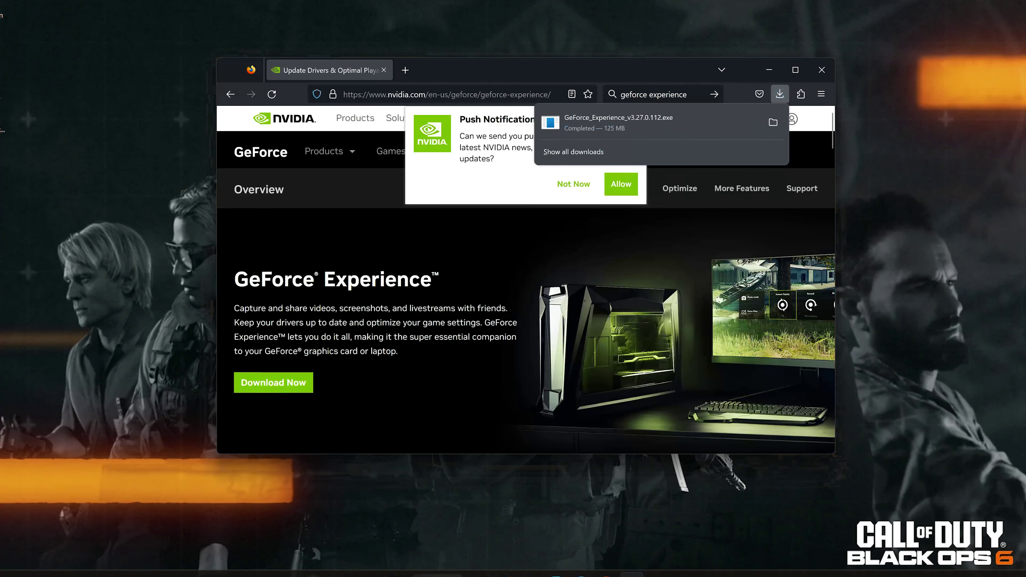
left_click(618, 122)
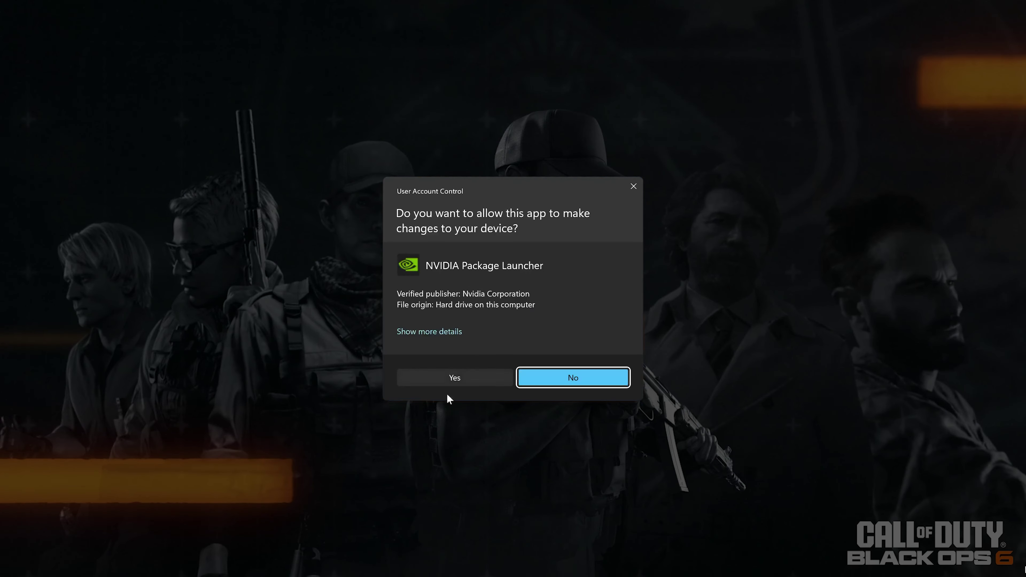
left_click(467, 377)
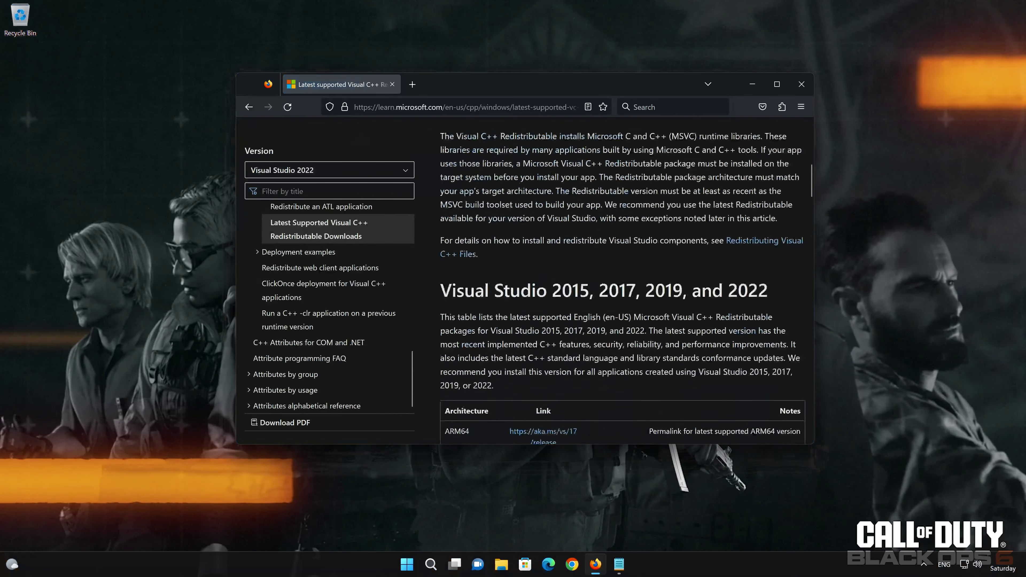
Download the X86 and X64 Visual C++ 2015–2022 redistributables from the Microsoft page and minimize the browser
scroll(723, 325, "down", 5)
left_click(542, 274)
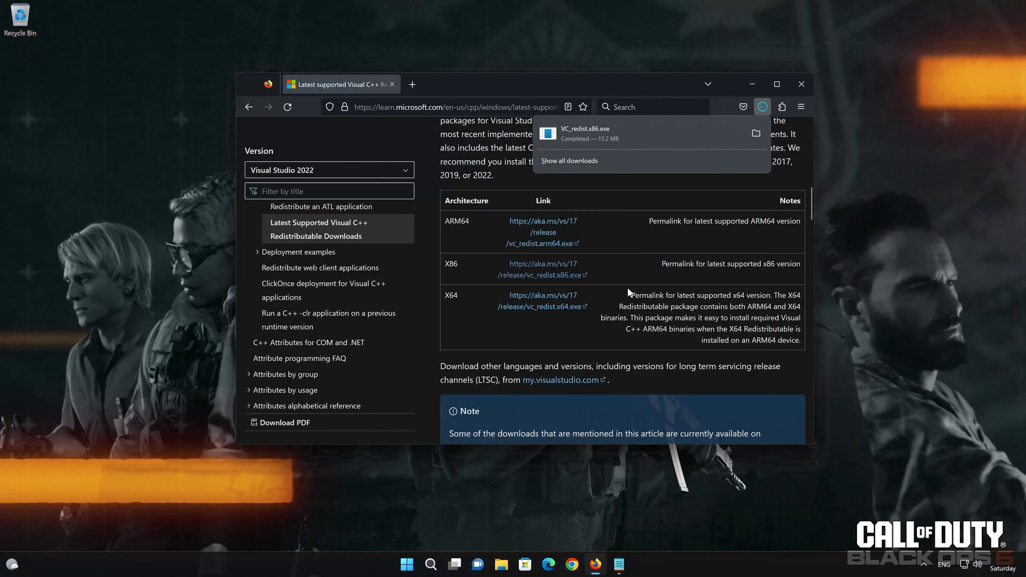
left_click(542, 302)
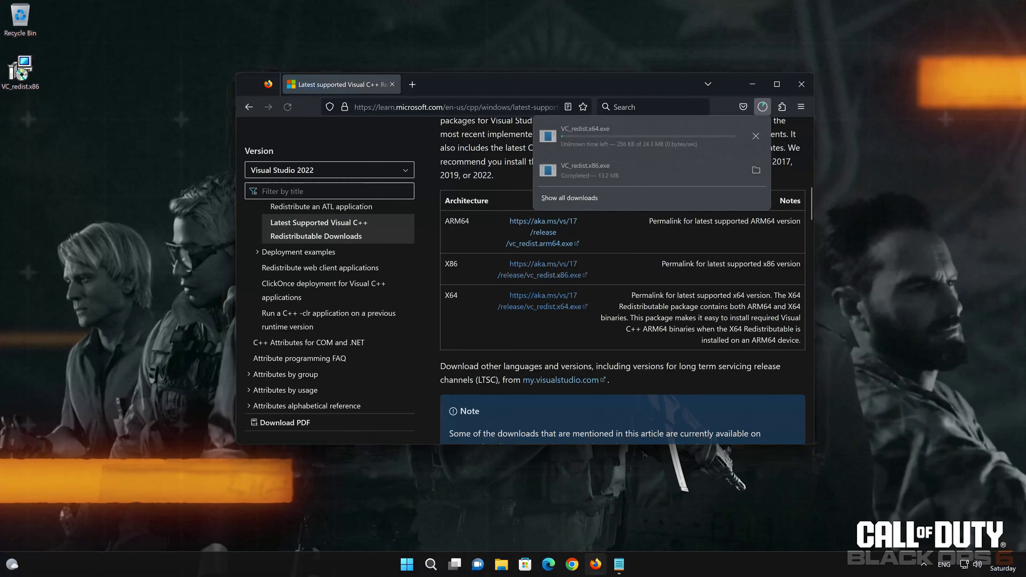
left_click(752, 84)
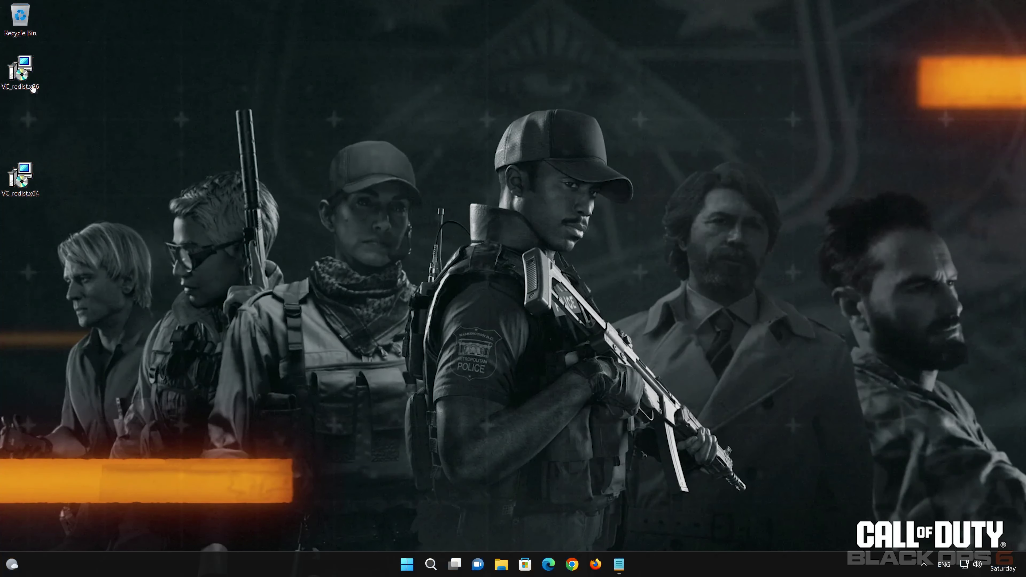
Install the Visual C++ 2015-2022 Redistributable (x86) from VC_redist.x86, accepting the license terms, and close the setup
double_click(20, 71)
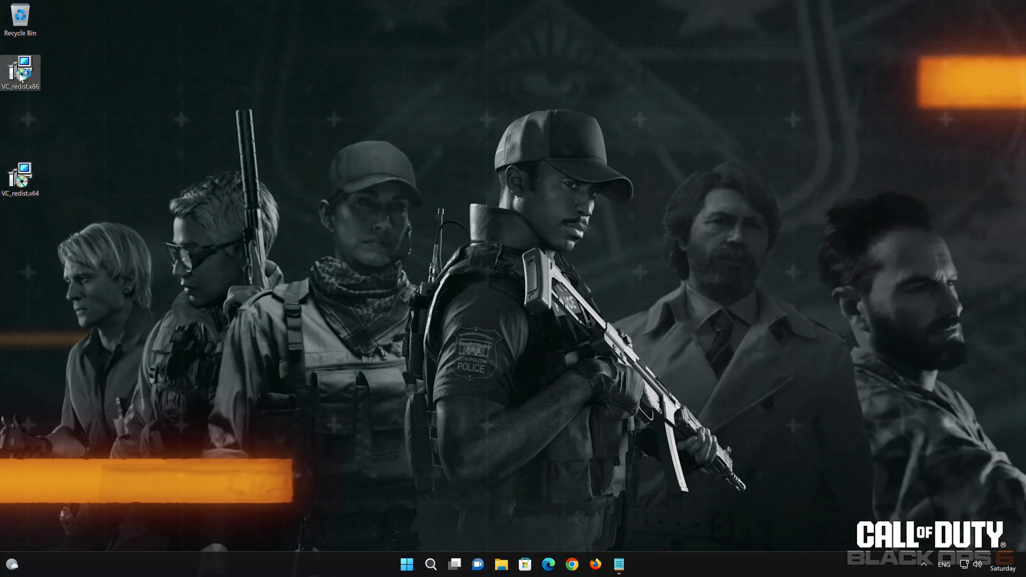
left_click(395, 325)
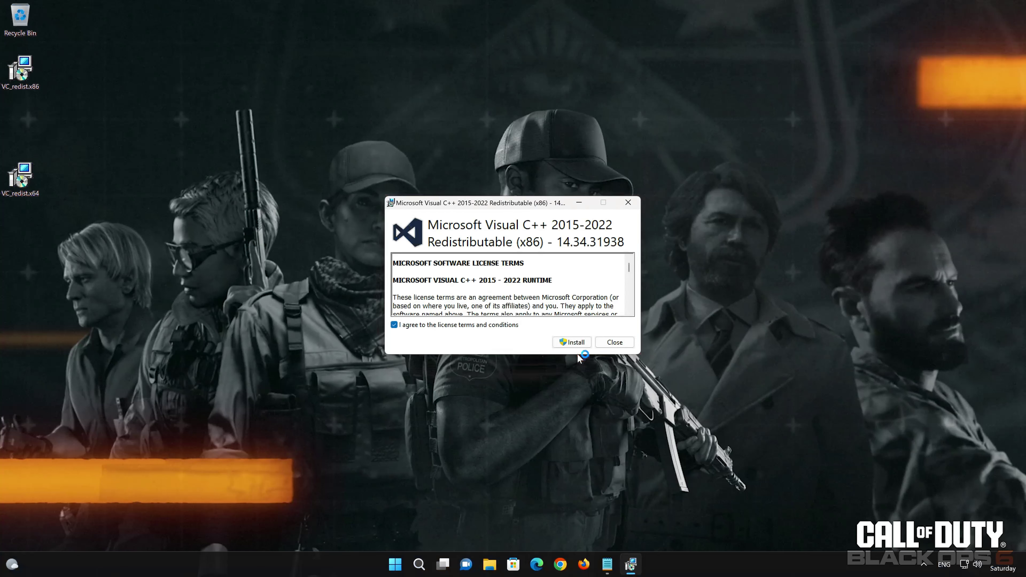
left_click(575, 342)
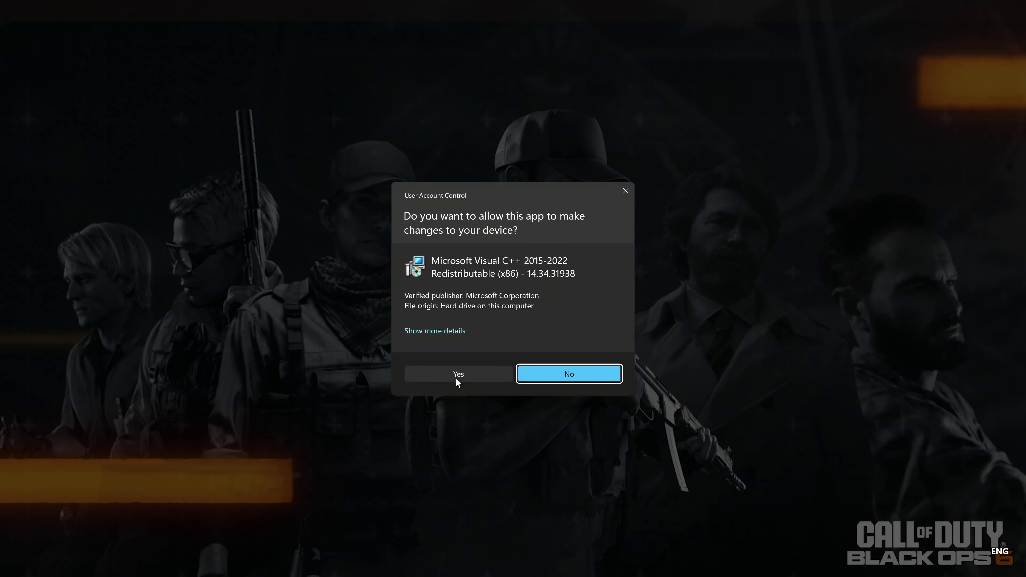
left_click(457, 375)
left_click(615, 342)
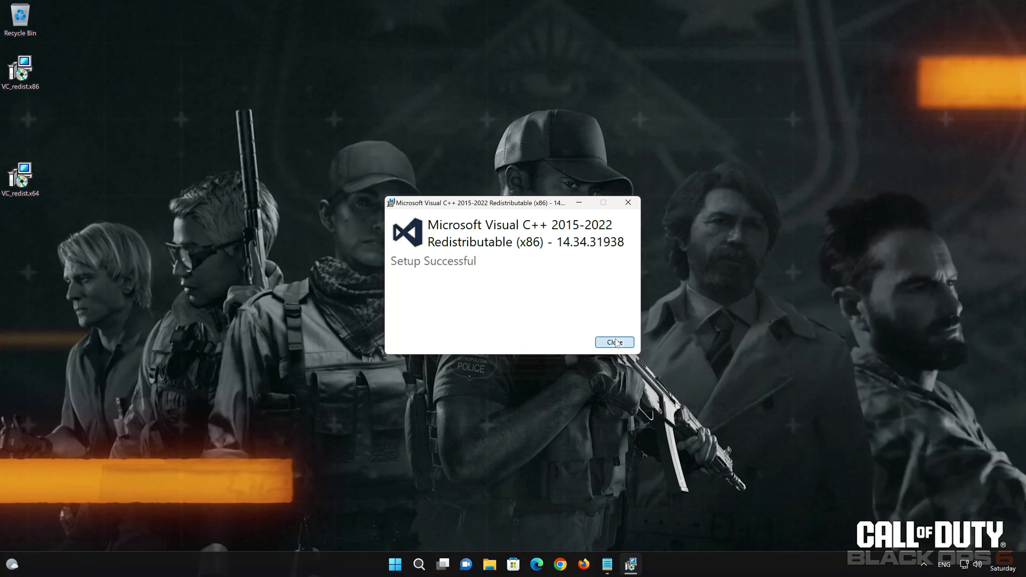
Install the Visual C++ 2015-2022 Redistributable (x64) from VC_redist.x64, accepting the license terms, and close the setup
double_click(19, 178)
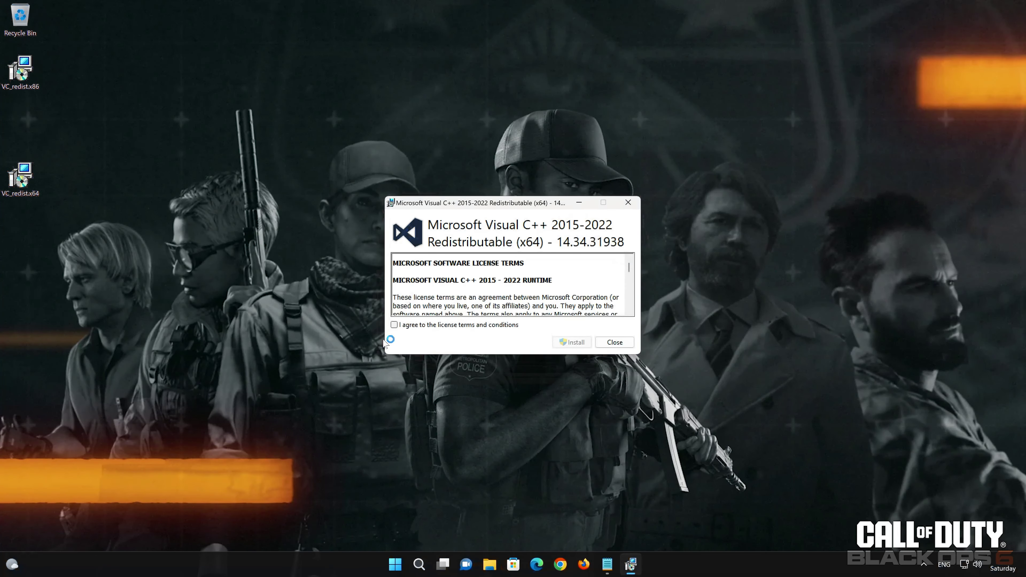
left_click(394, 325)
left_click(574, 343)
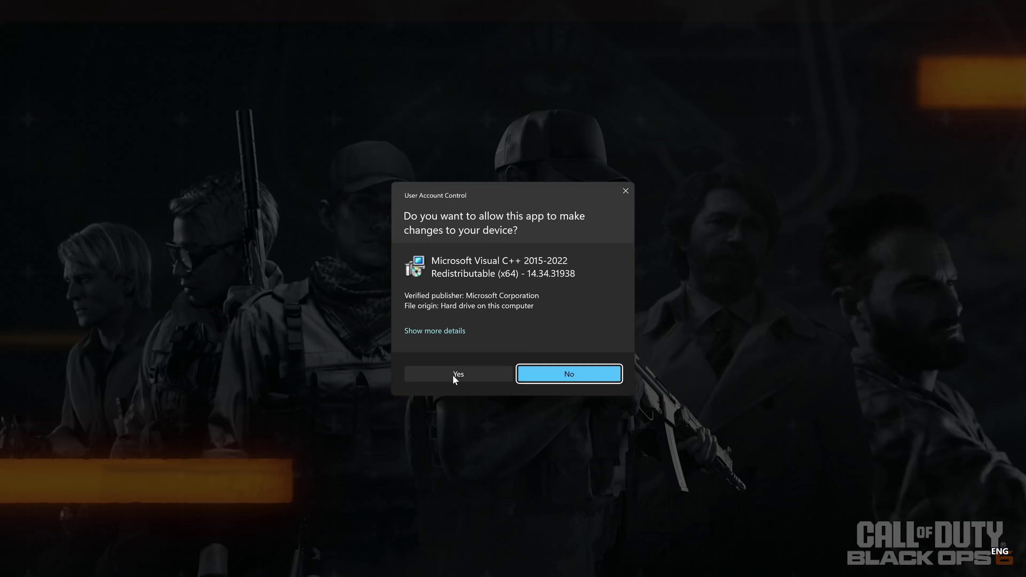
left_click(453, 375)
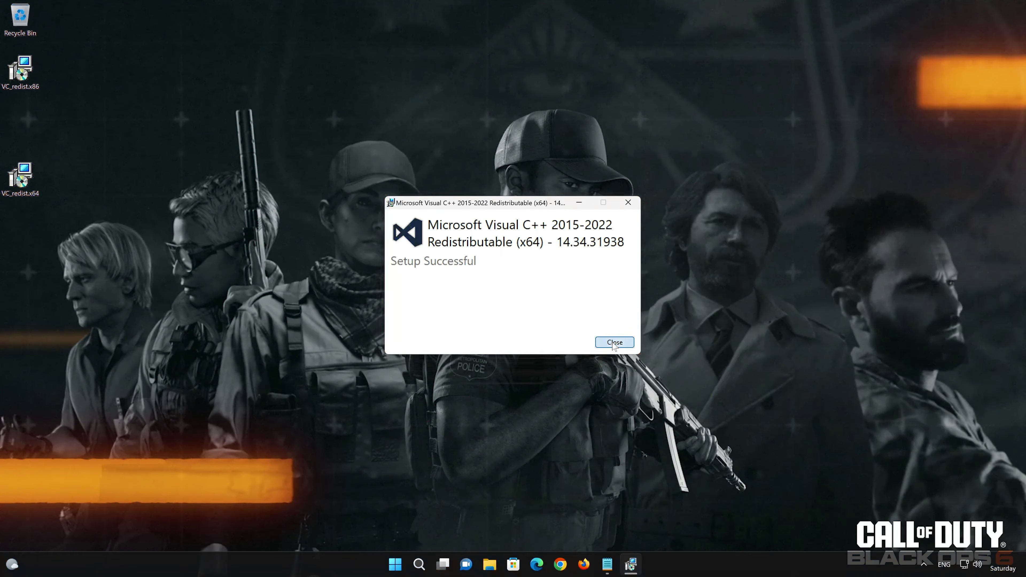
left_click(613, 343)
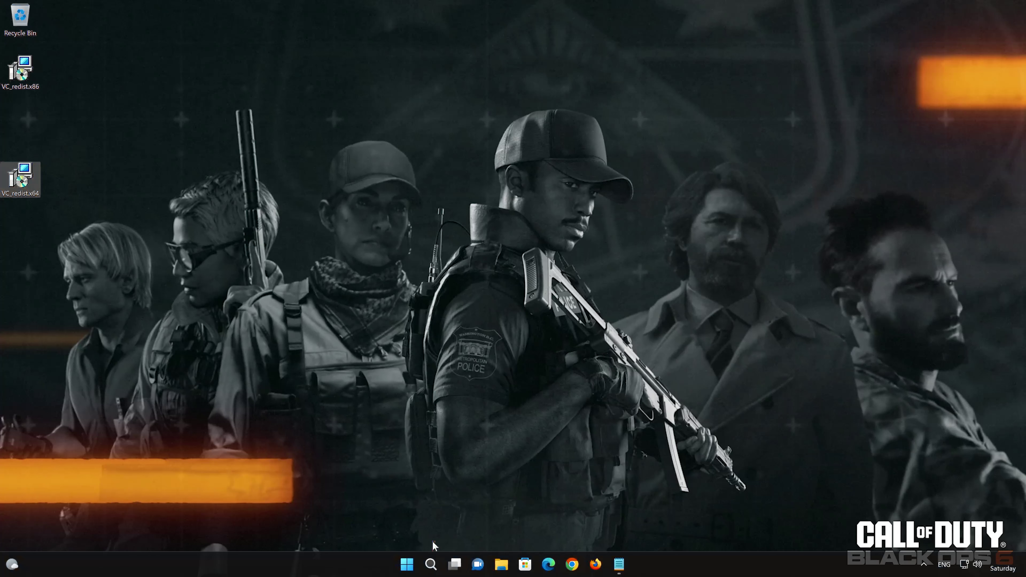
Restart the computer
left_click(407, 564)
left_click(645, 528)
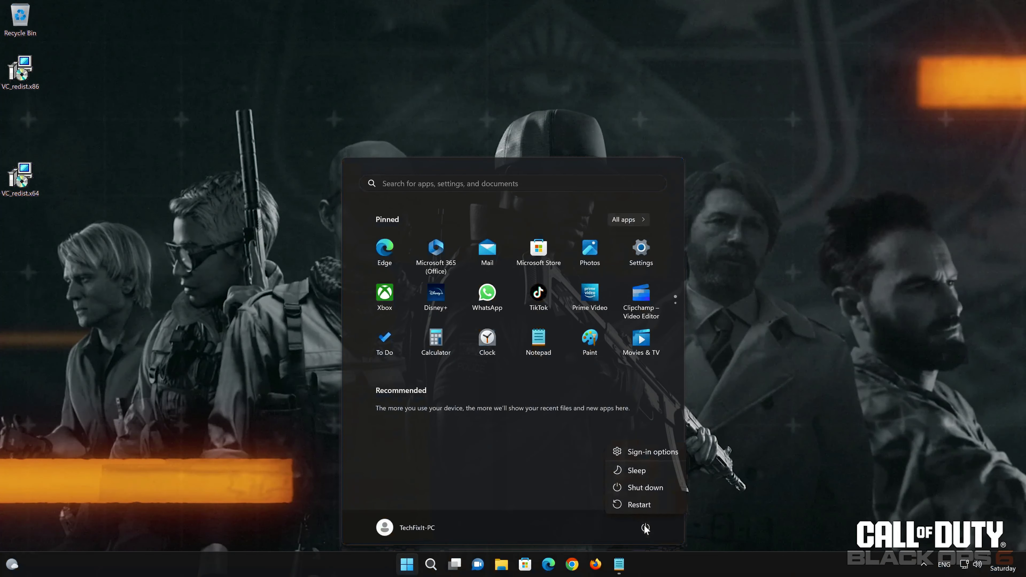
left_click(638, 505)
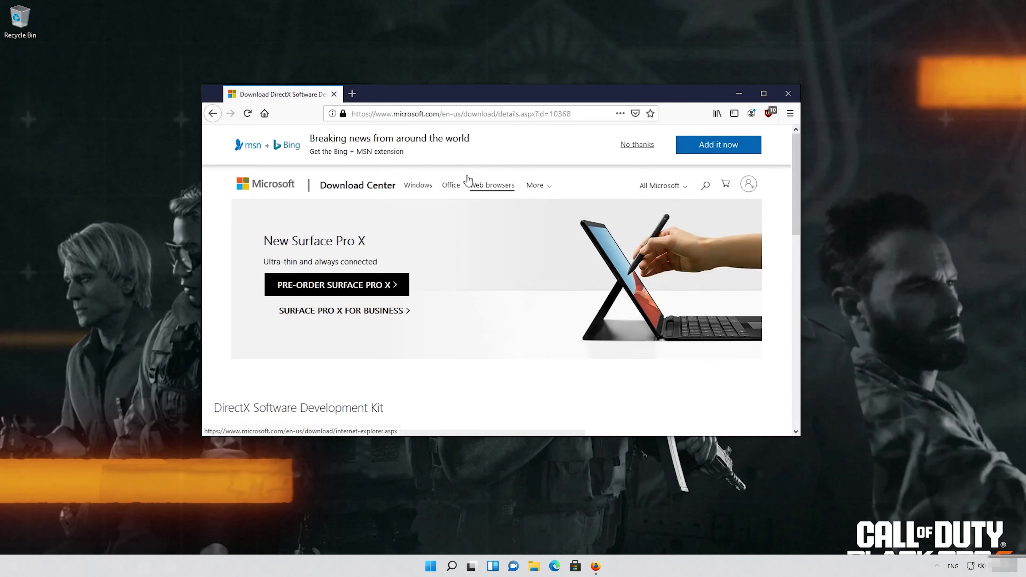
Download the DirectX Software Development Kit from its Microsoft Download Center page and save the installer
scroll(464, 210, "down", 1)
scroll(464, 215, "down", 5)
left_click(527, 261)
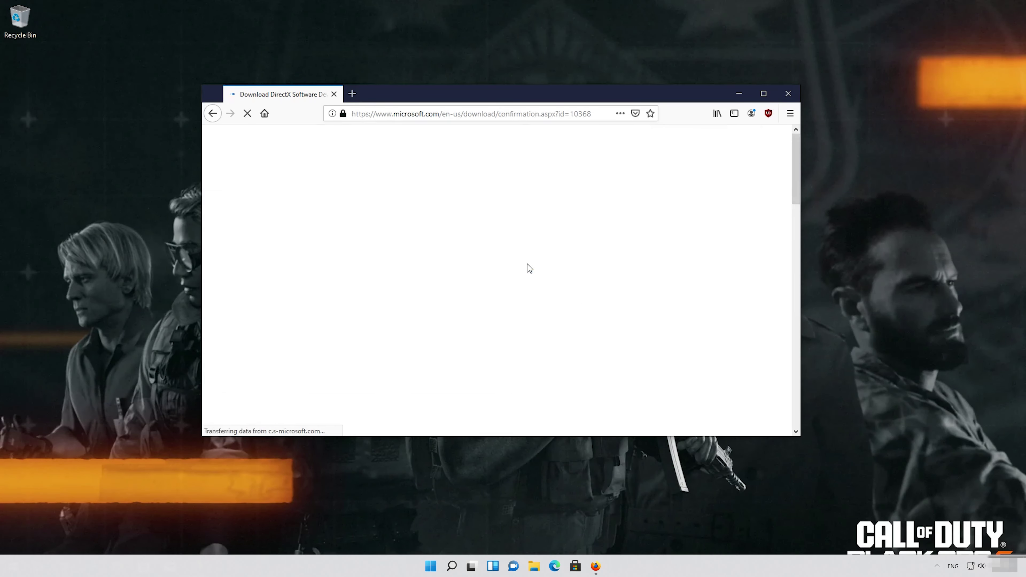
left_click(543, 298)
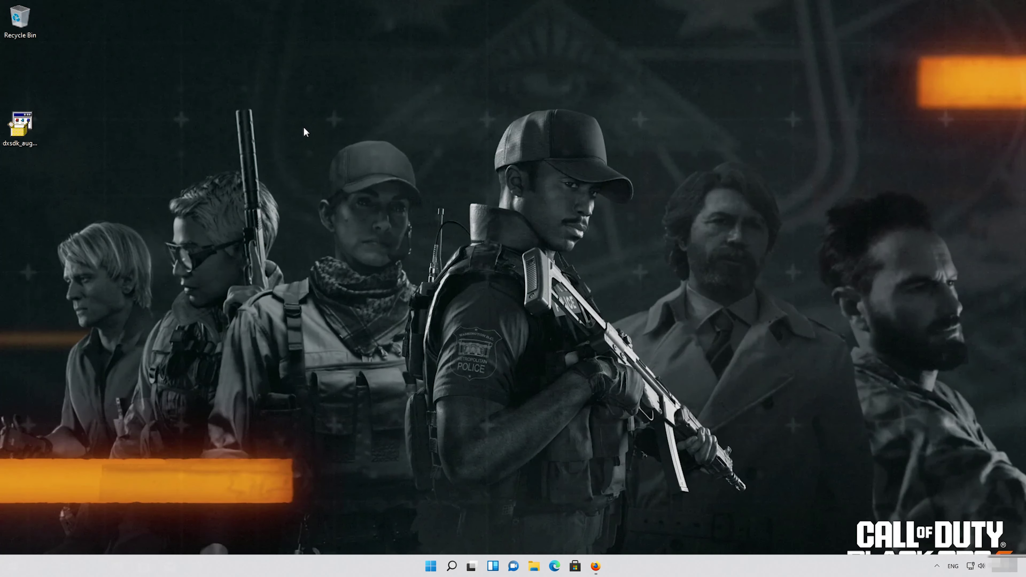
Unzip the DirectX August 2006 SDK from its desktop installer, accepting the license, and download and install the .NET Framework 3.5 feature
double_click(21, 129)
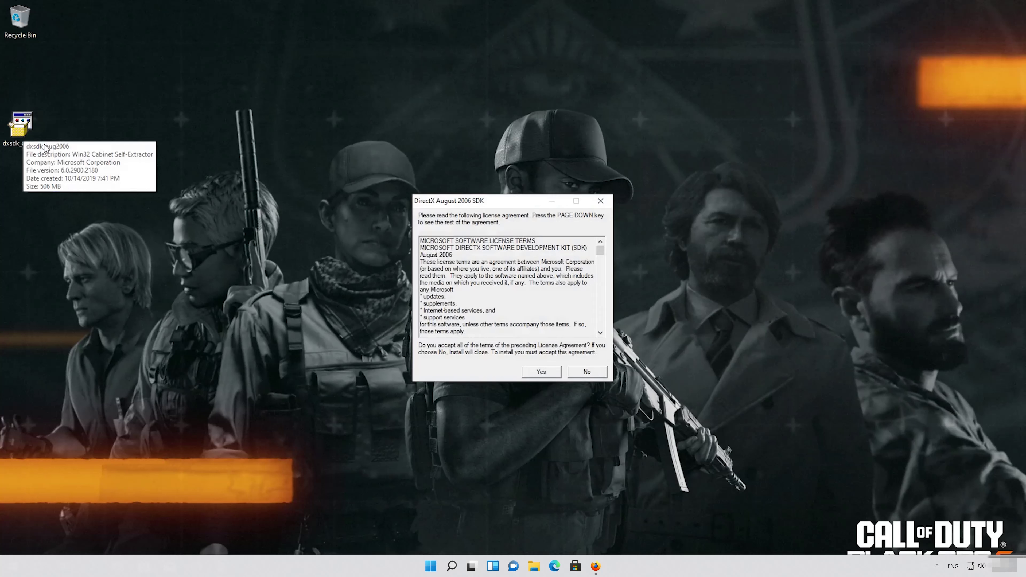
left_click(542, 372)
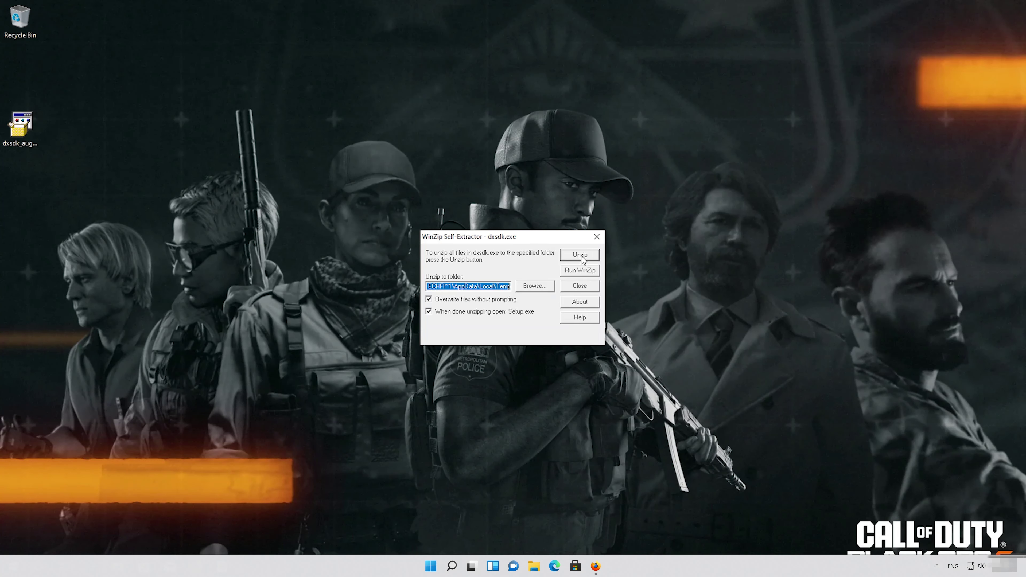
left_click(581, 255)
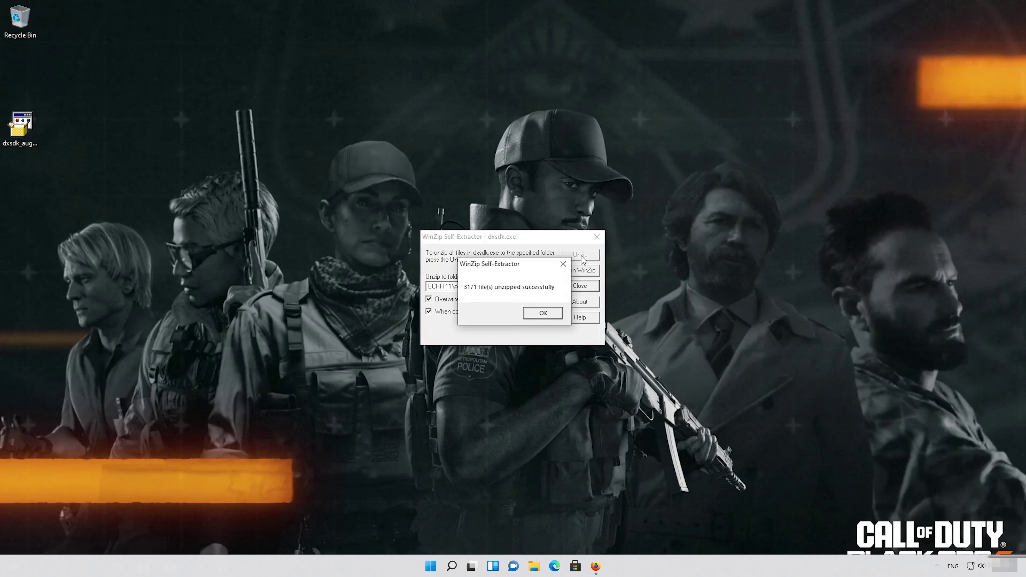
left_click(543, 313)
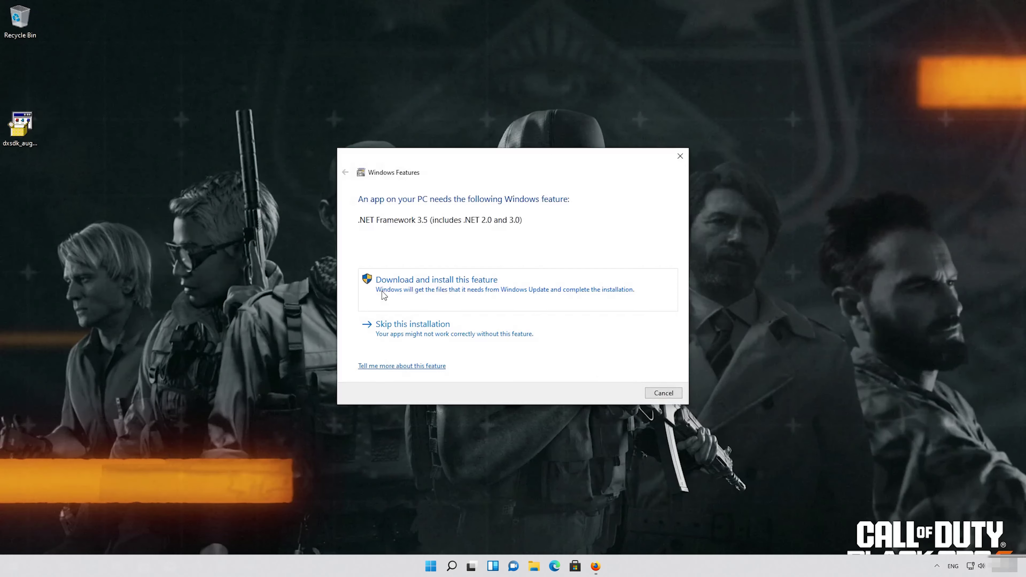
left_click(383, 295)
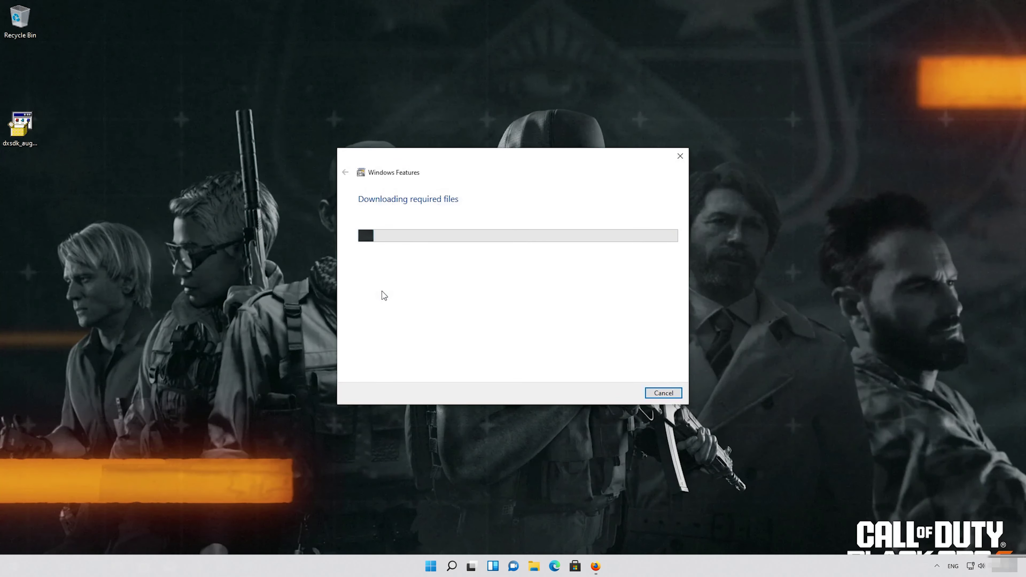
Open the Call of Duty installation folder from the game's properties in the Steam library and look through its files
right_click(280, 304)
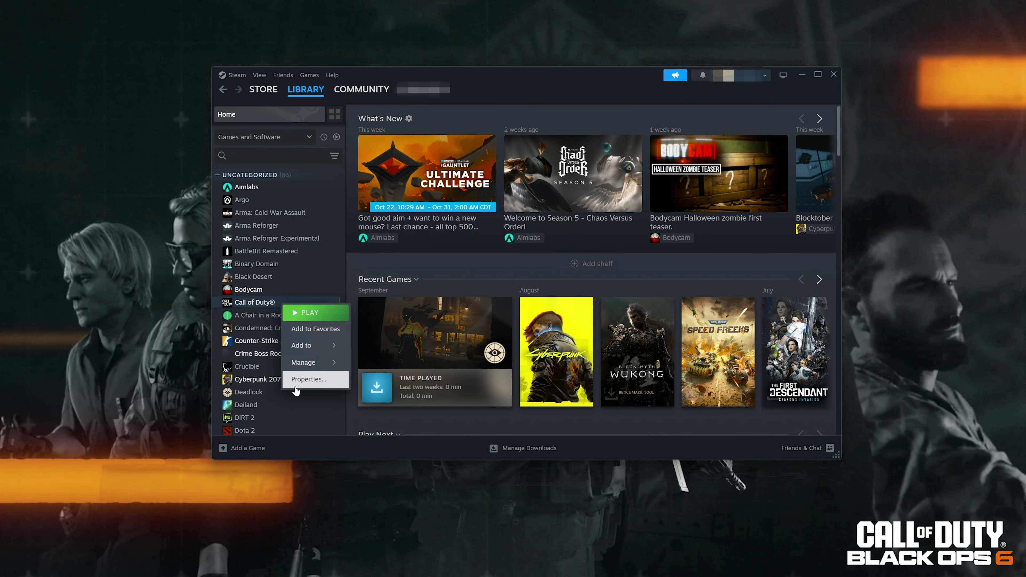
left_click(324, 380)
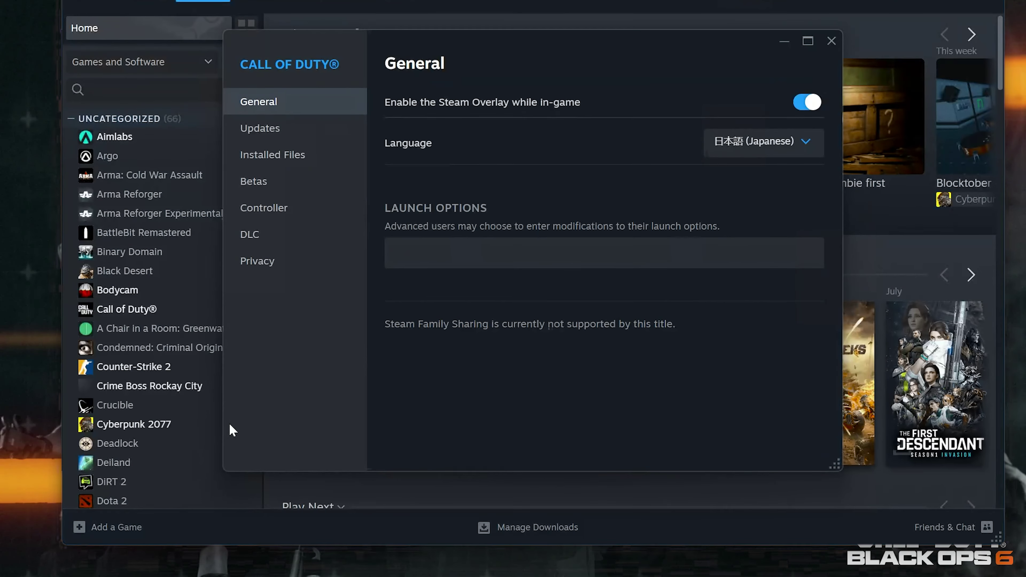
left_click(299, 160)
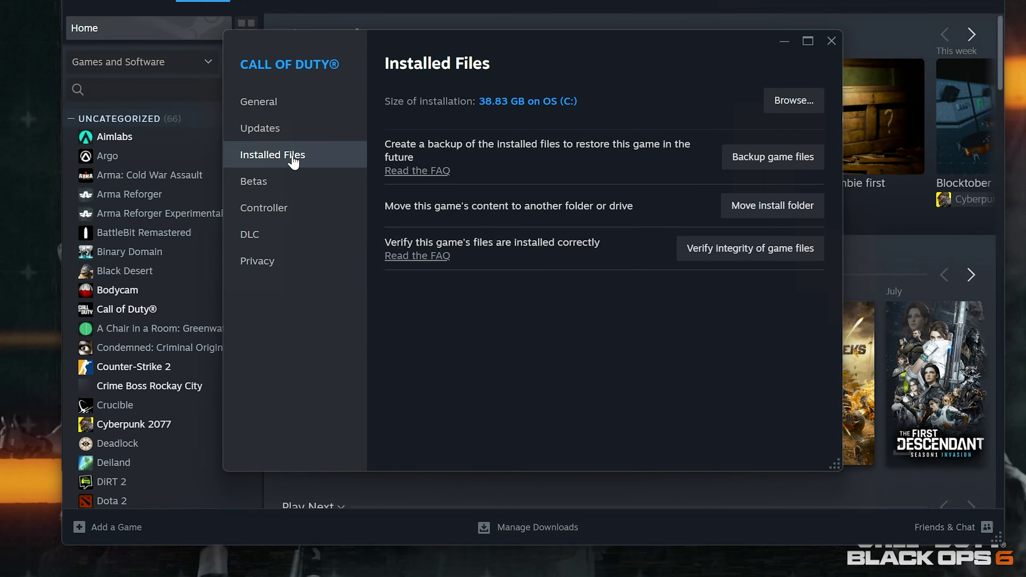
left_click(778, 101)
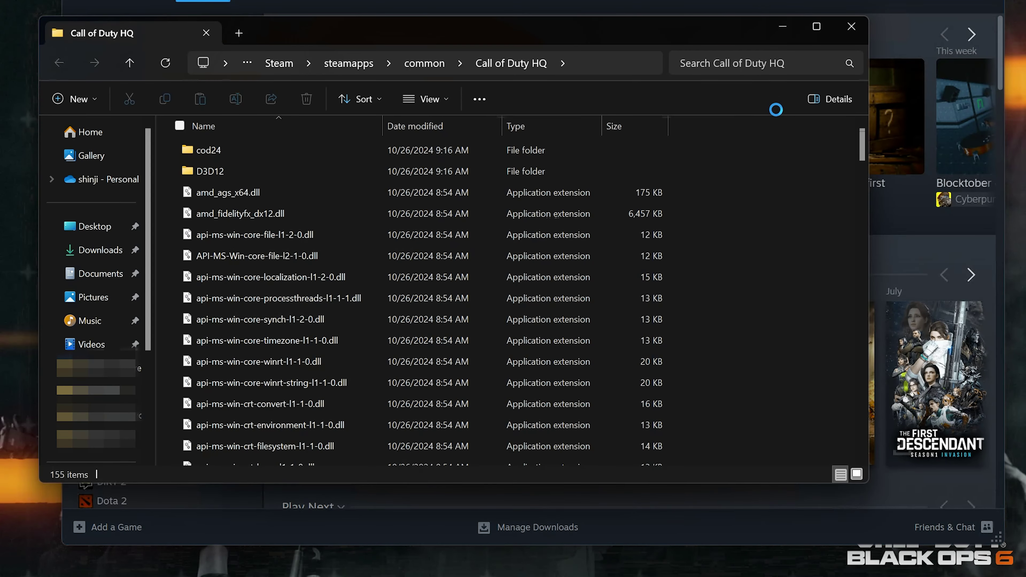
scroll(825, 198, "down", 10)
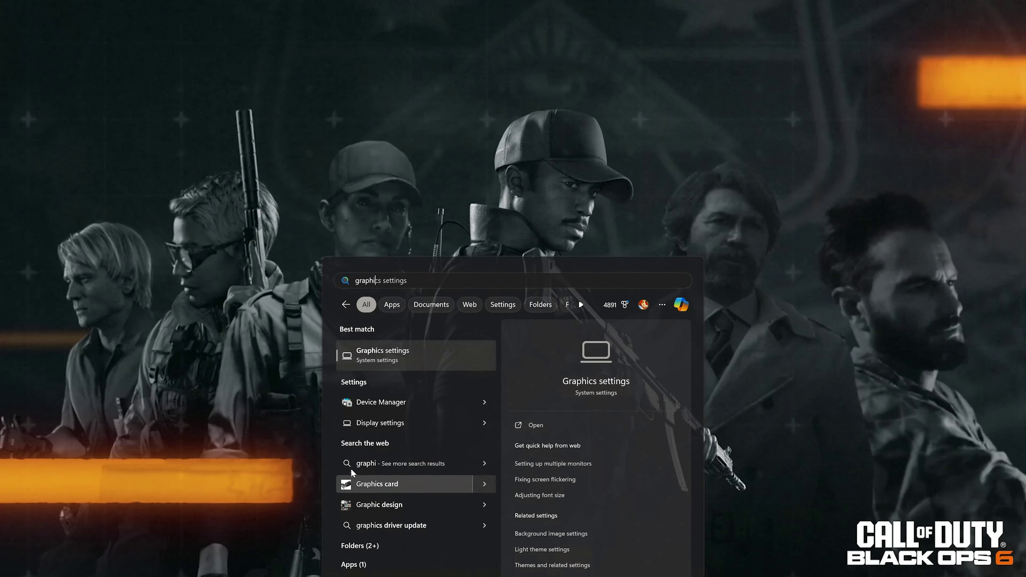
In Windows Graphics settings, add cod.exe from C:\Program Files (x86)\Steam\steamapps\common\Call of Duty HQ as a desktop app with custom options
left_click(400, 357)
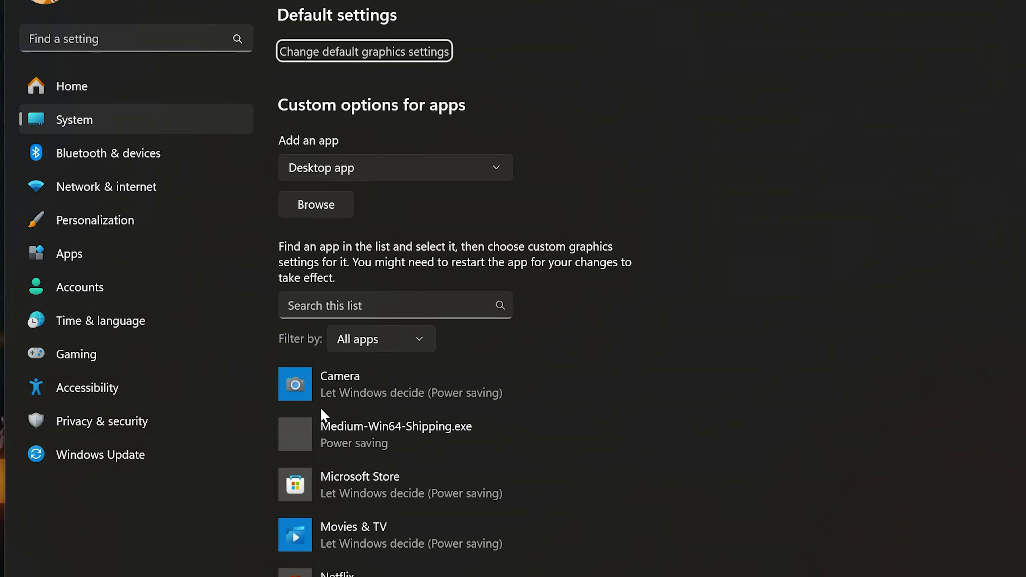
left_click(326, 215)
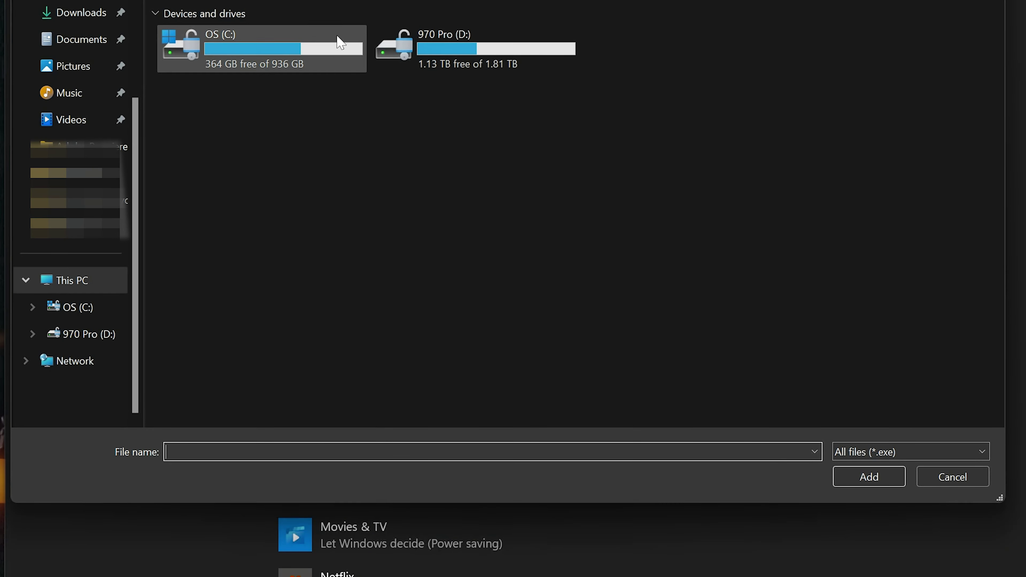
double_click(328, 42)
double_click(218, 375)
scroll(240, 314, "down", 5)
double_click(241, 314)
double_click(251, 326)
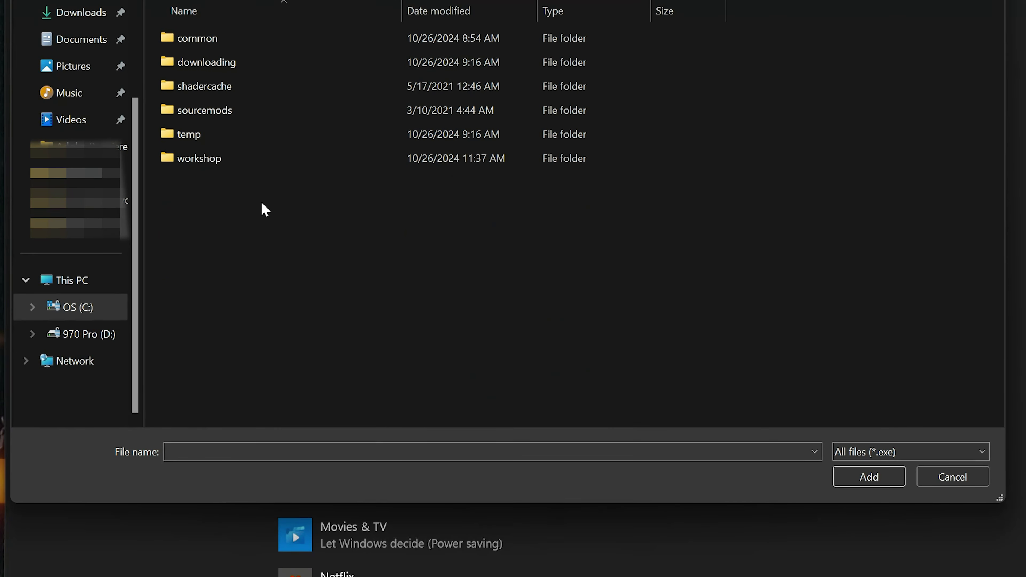
double_click(229, 44)
double_click(230, 44)
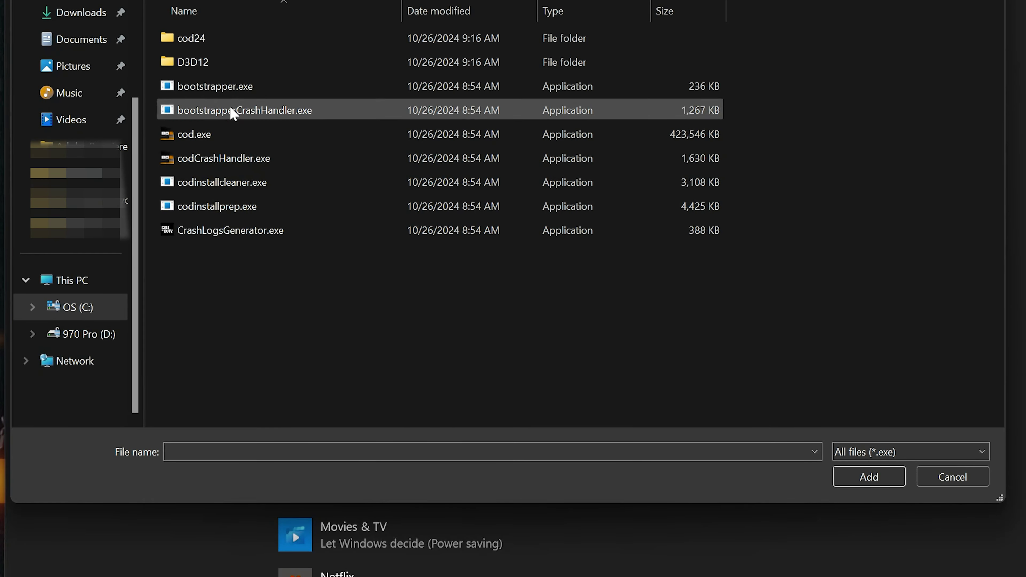
double_click(241, 134)
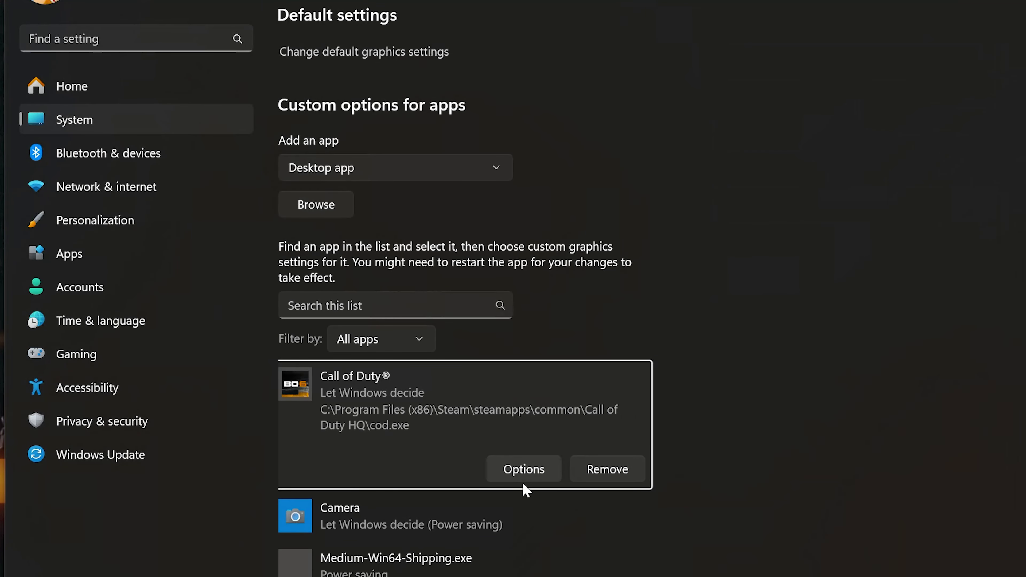
Set the graphics preference of Call of Duty to High performance and save it
left_click(525, 471)
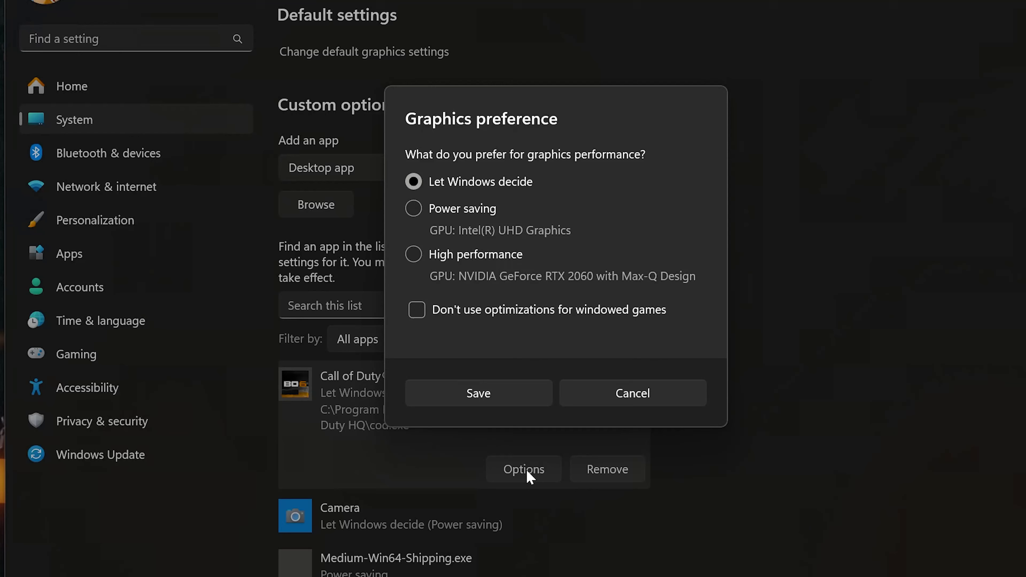
left_click(416, 258)
left_click(489, 396)
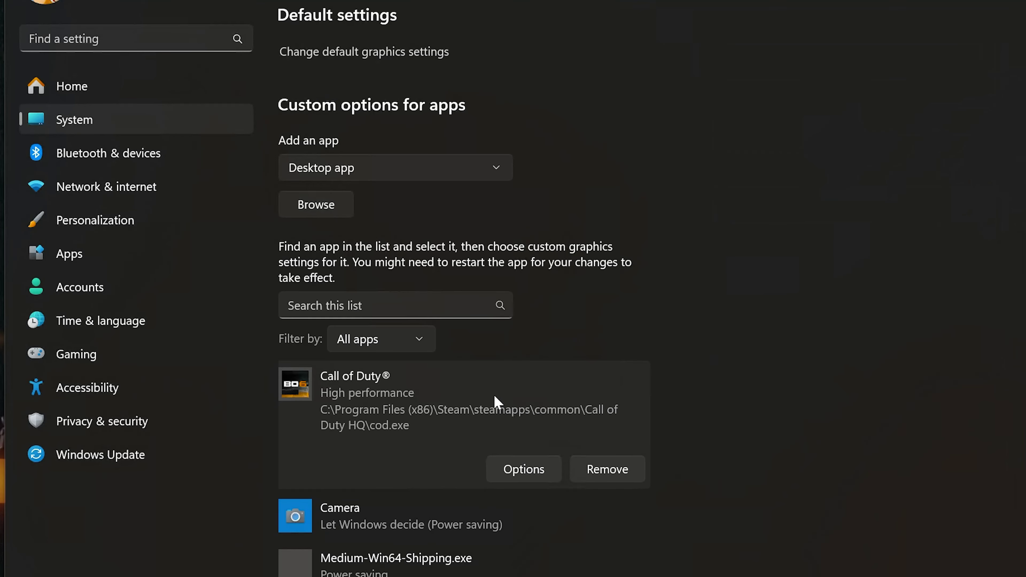